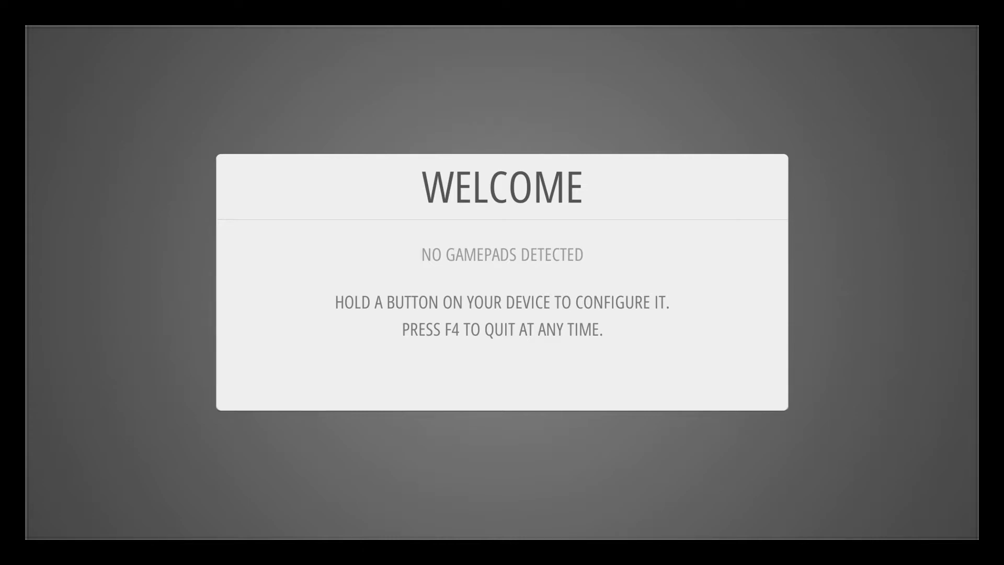
Start configuring the keyboard as input device and map the D-pad directions to the matching arrow keys.
key(Return)
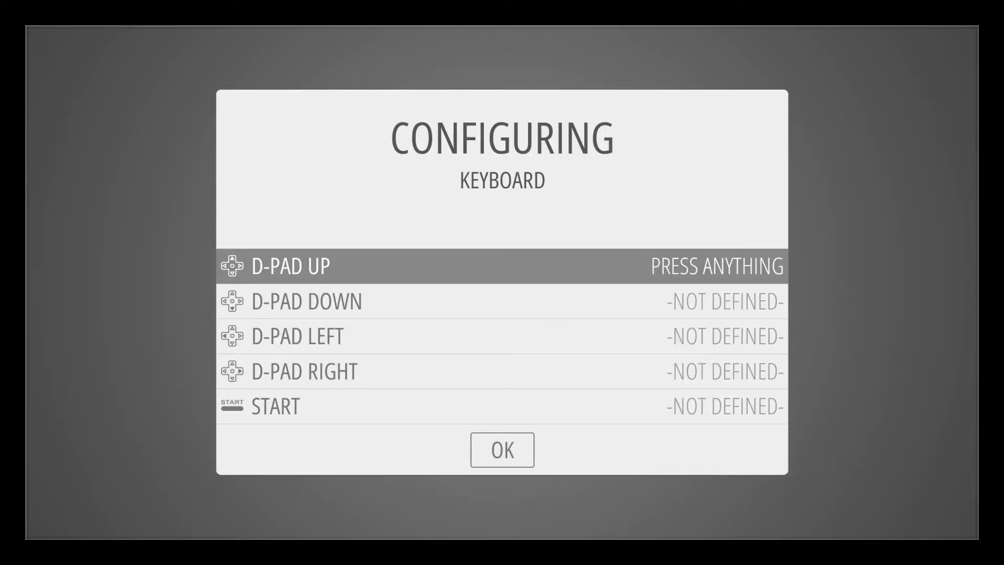
key(Up)
key(Down)
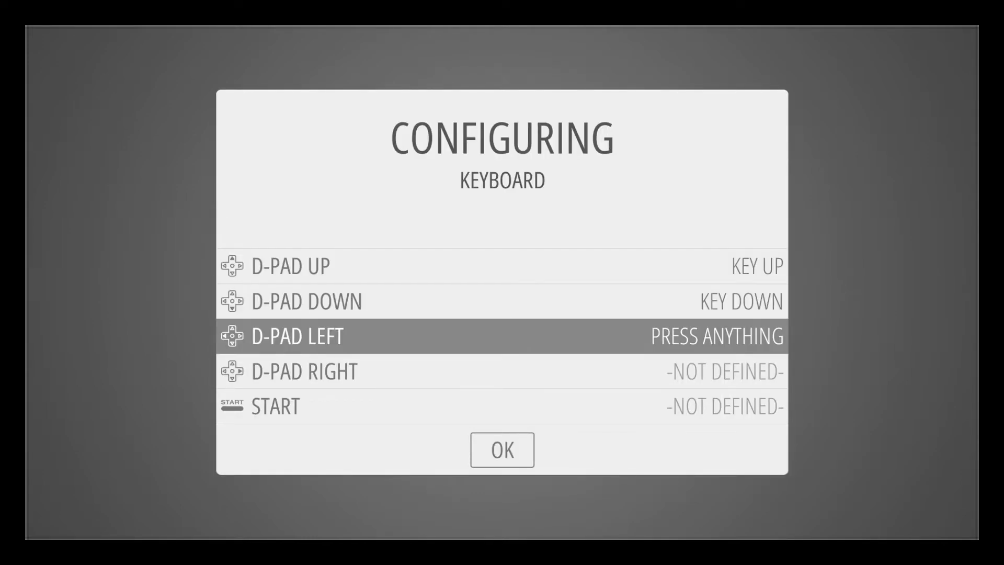
key(Left)
key(Right)
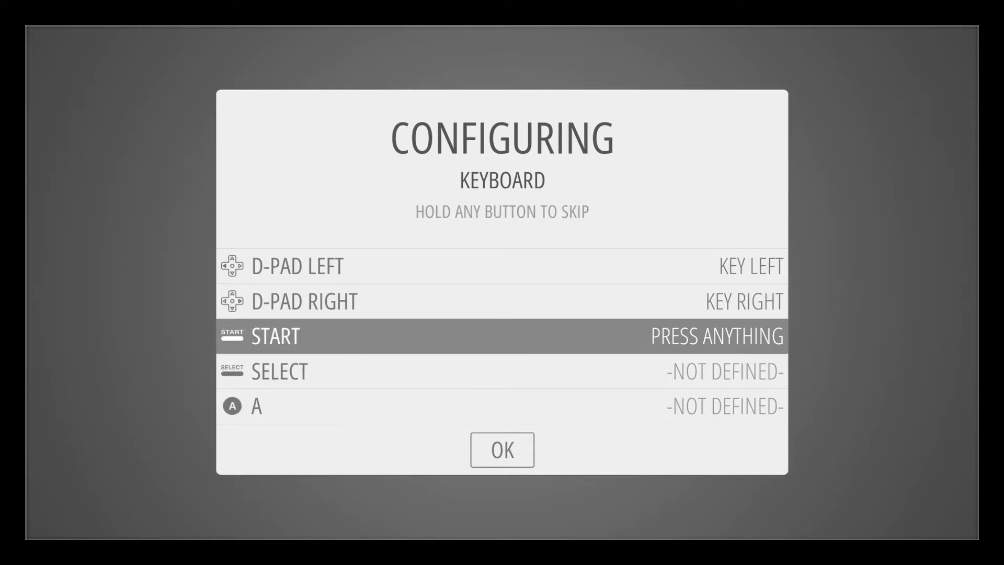
Map Start to Q, Select to W, A to A, B to S, X to Z and Y to X.
key(q)
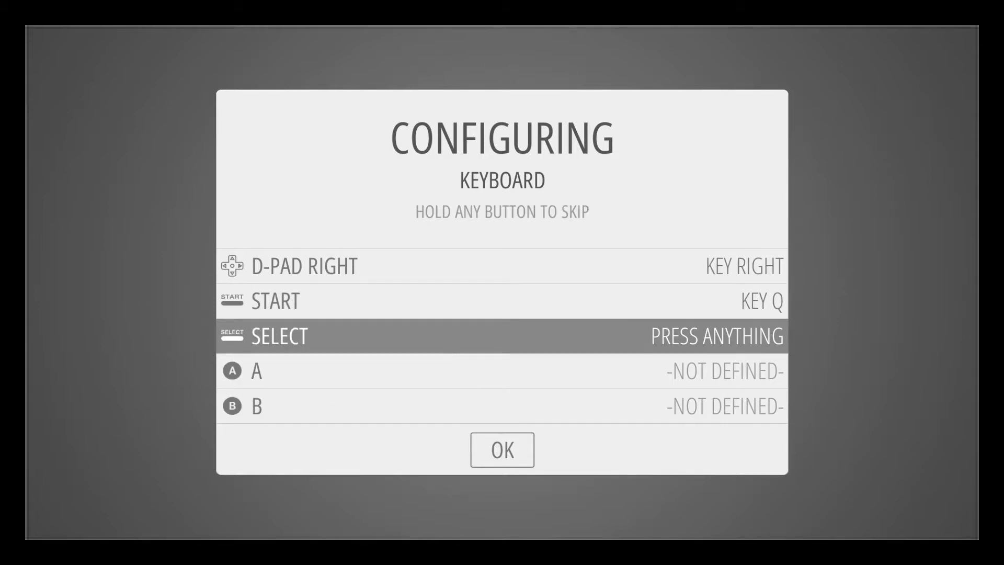
key(w)
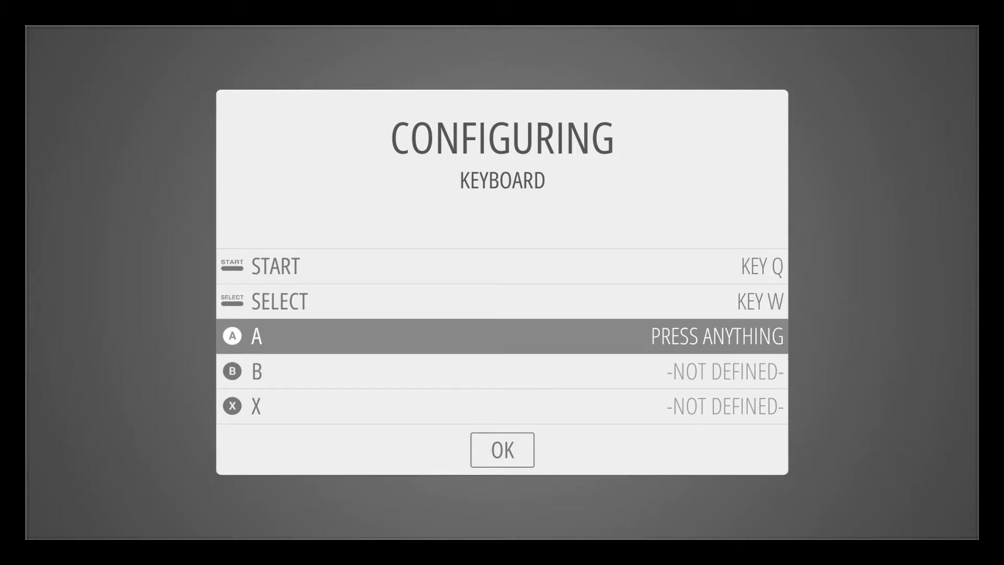
key(a)
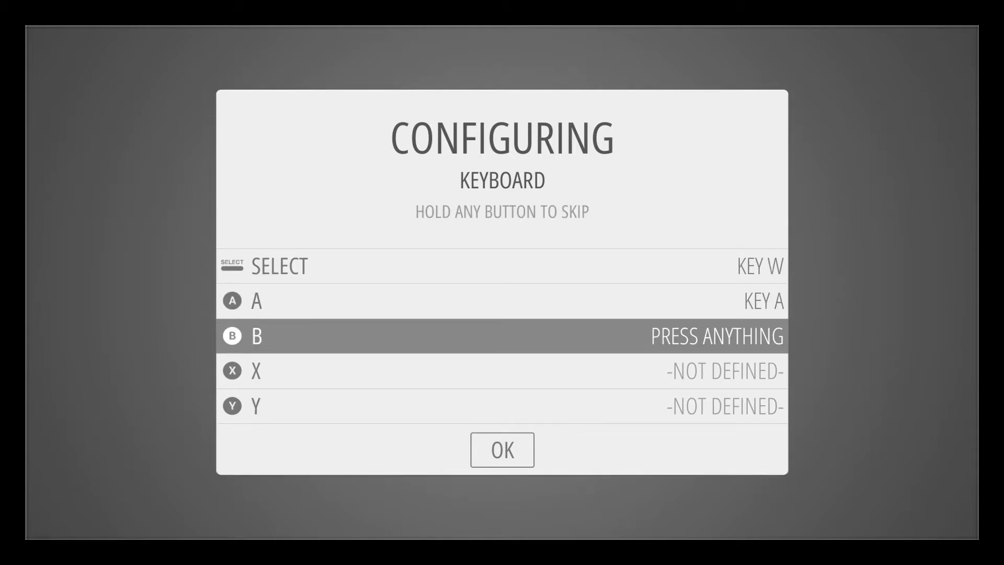
key(s)
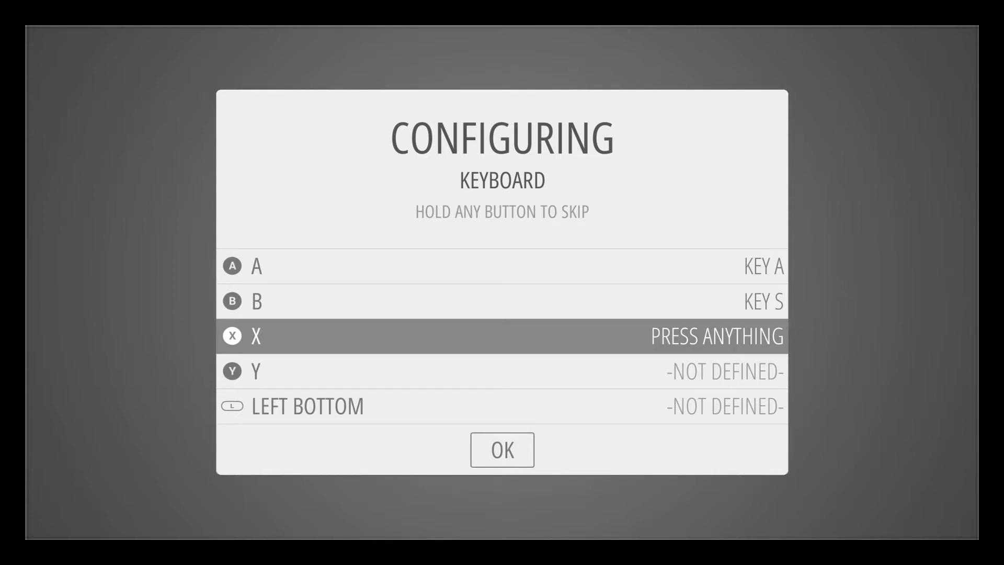
key(z)
key(x)
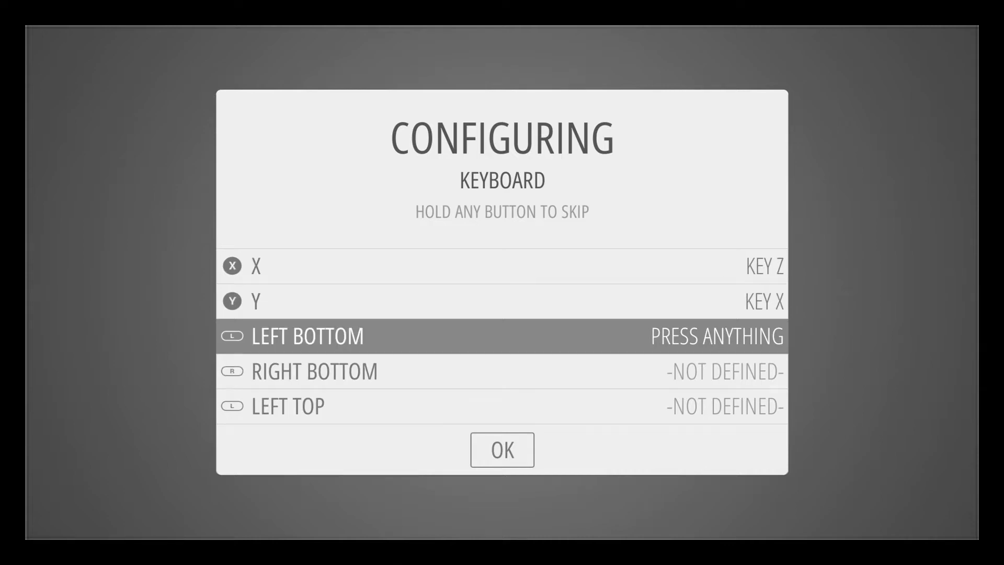
Map Left Bottom to C, Right Bottom to V, Left Top to B, Right Top to N, Left Thumb to M and Right Thumb to K.
key(c)
key(v)
key(b)
key(n)
key(m)
key(k)
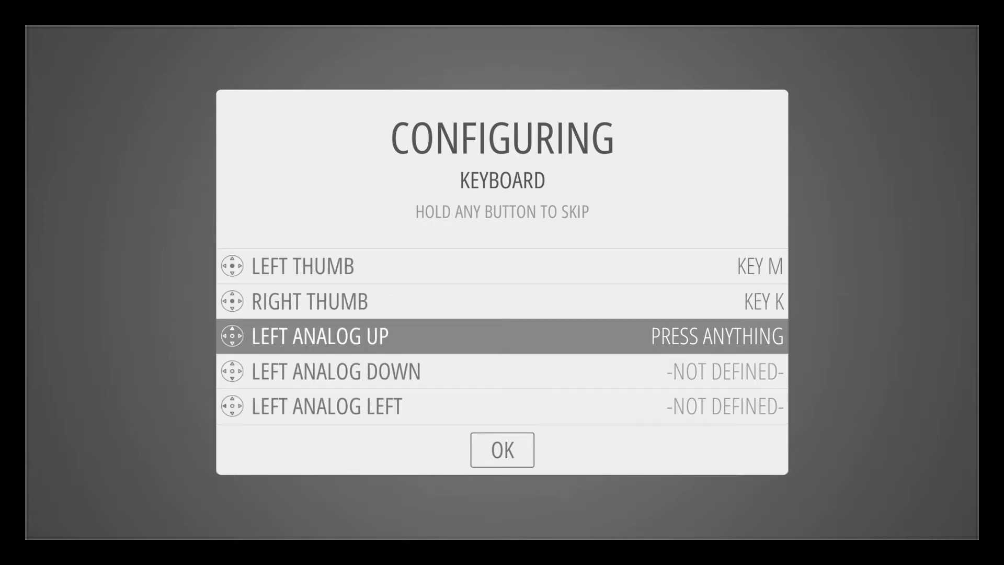
Map left analog up, down, left and right to J, H, Y and U, and the right analog directions to I, O, T and R.
key(j)
key(h)
key(y)
key(u)
key(i)
key(o)
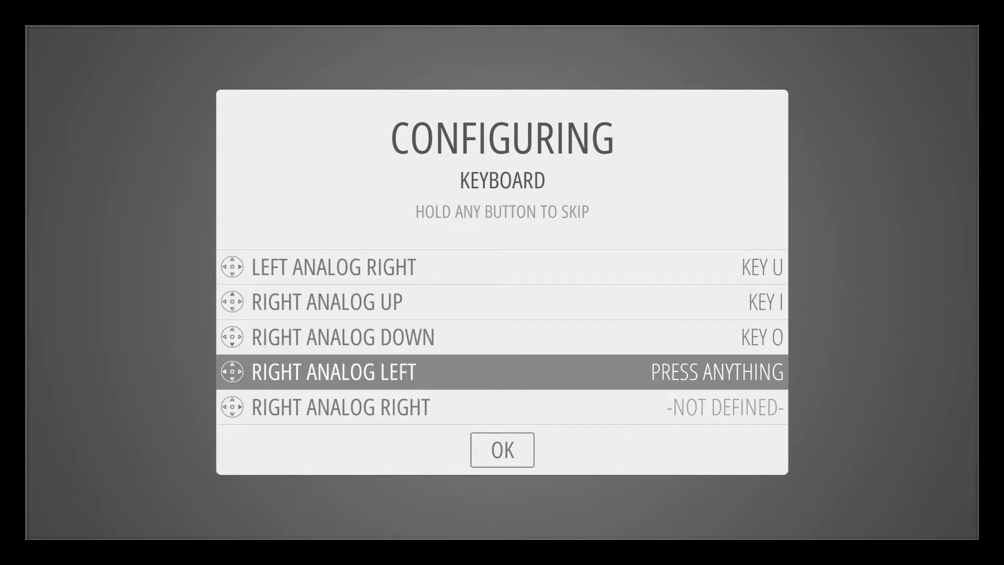
key(t)
key(r)
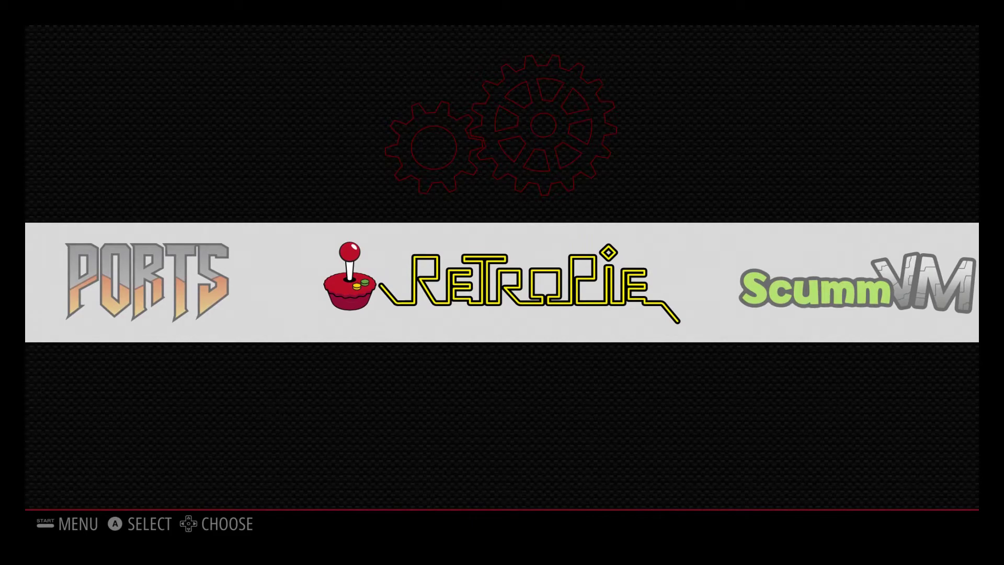
Launch RetroPie Setup from the RetroPie system's list of configuration tools.
key(Return)
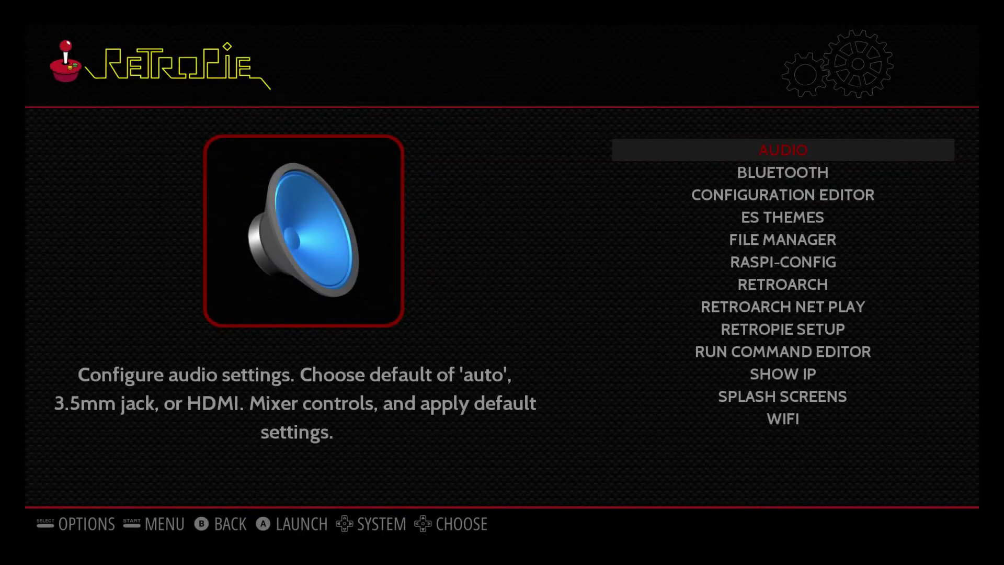
key(Down)
key(Down)
key(Down)
key(Down)
key(Down)
key(Down)
key(Down)
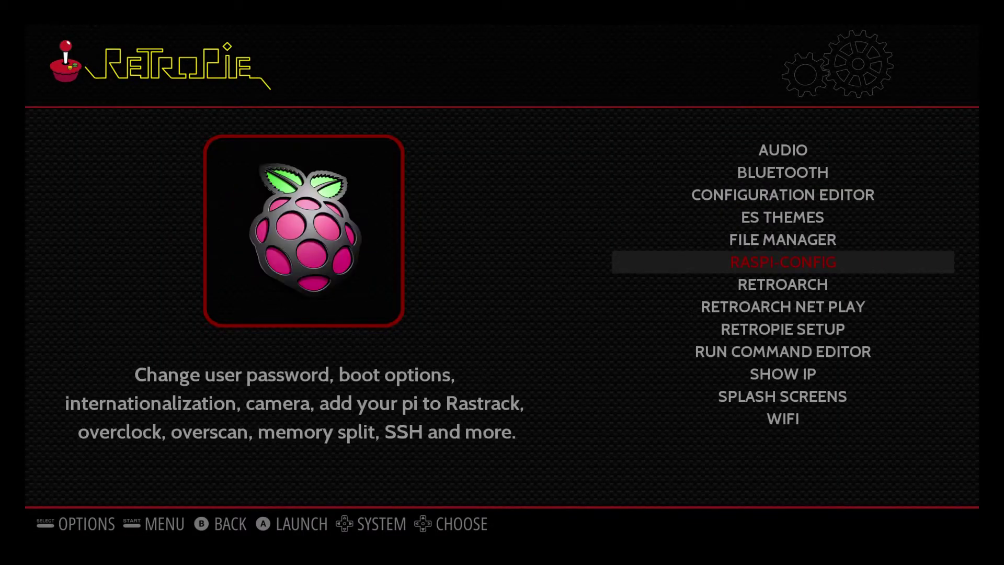
key(Down)
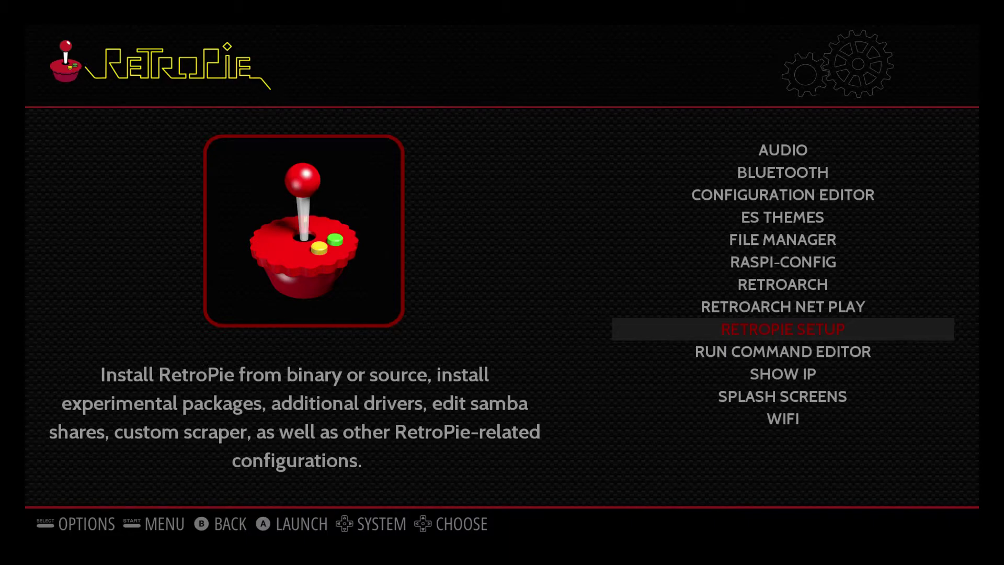
key(Return)
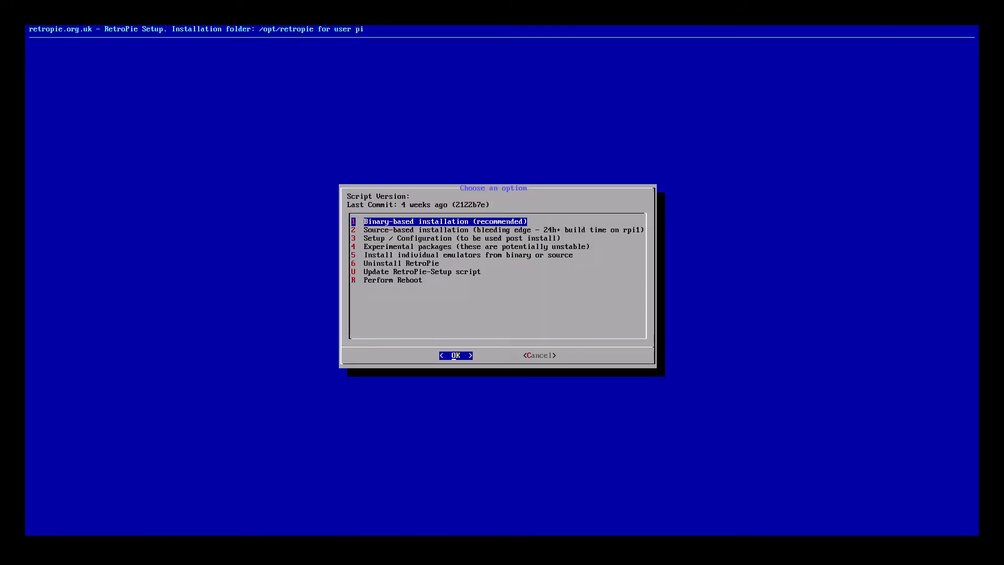
Compare the binary-based and source-based installation options, and open Setup / Configuration (to be used post install).
key(Down)
key(Up)
key(Down)
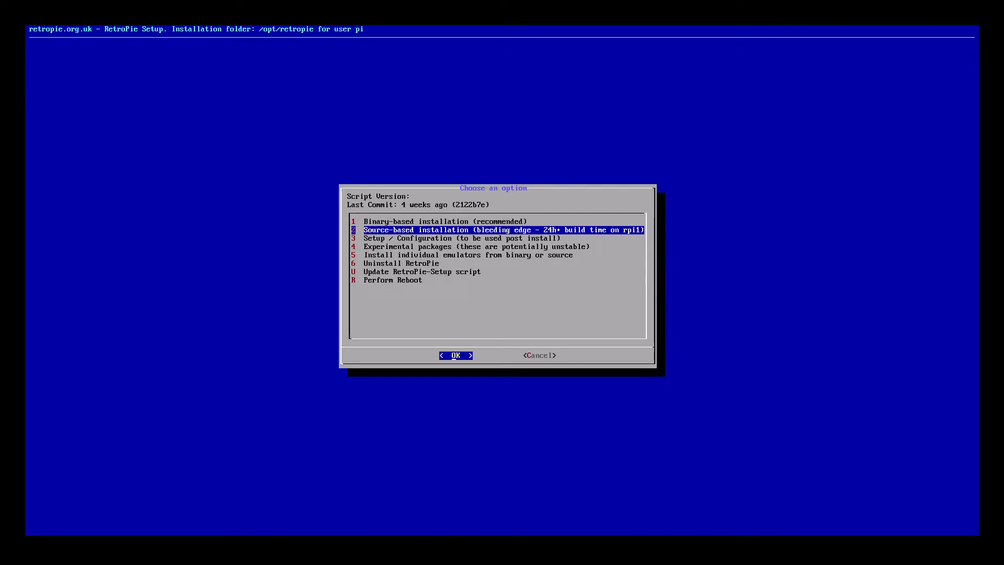
key(Up)
key(Down)
key(Up)
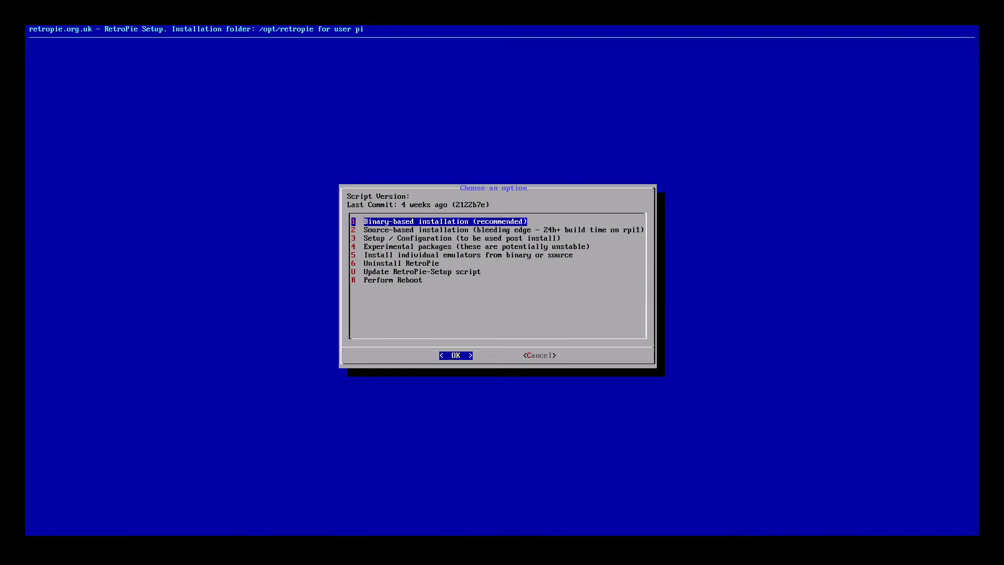
key(Down)
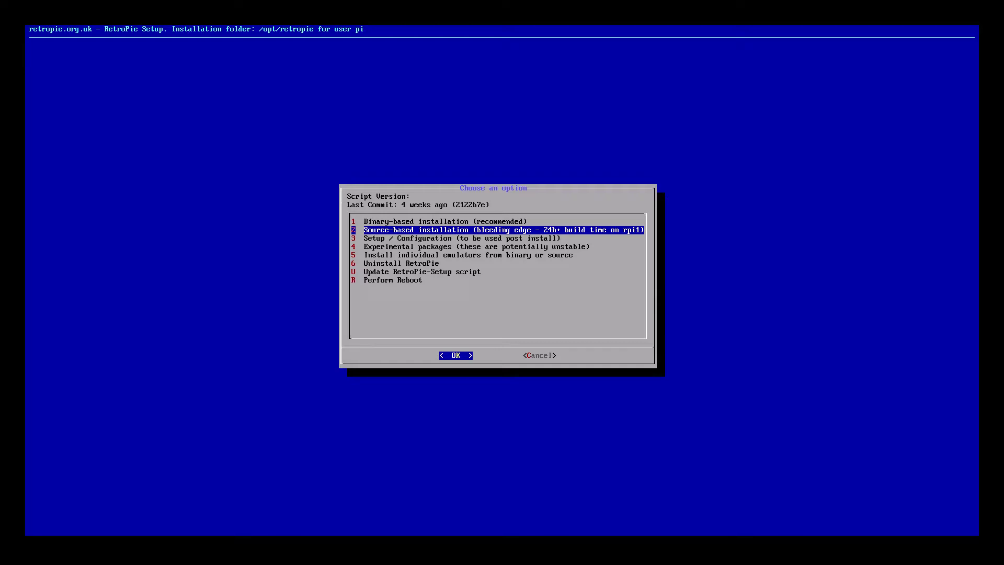
key(Down)
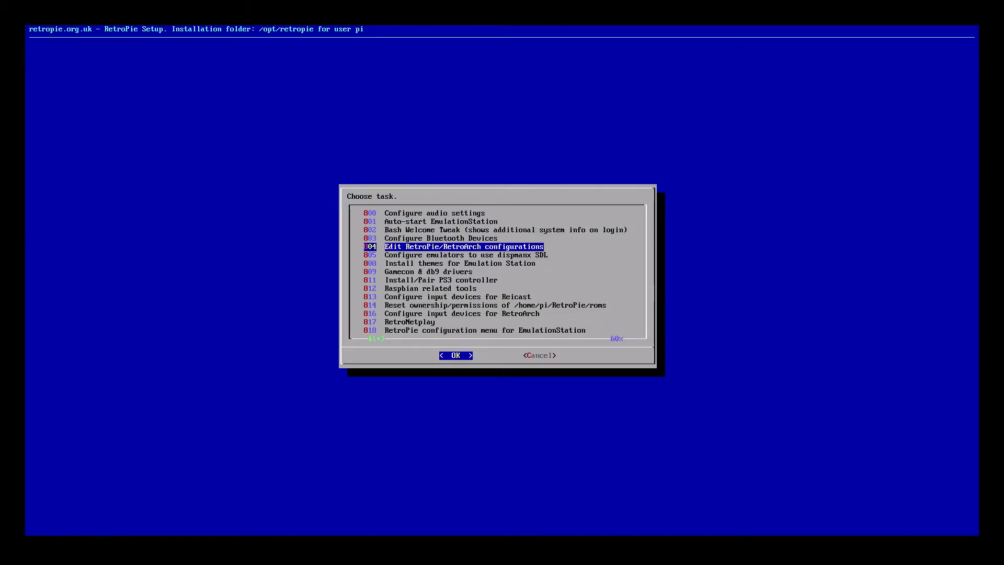
Look through the available setup tasks as far as the RetroPie configuration menu for EmulationStation.
key(Down)
key(Down)
key(Down)
key(Down)
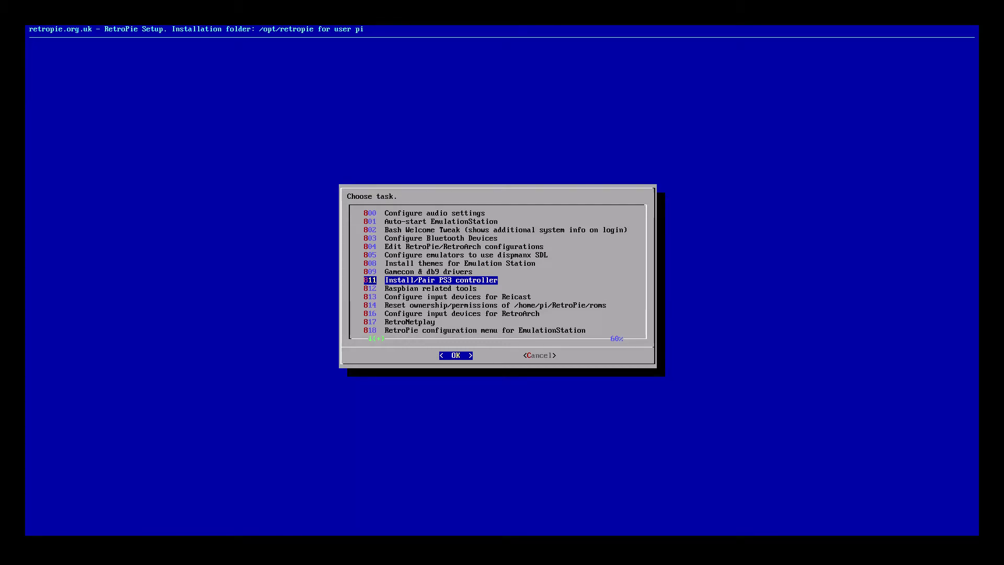
key(Down)
key(Down)
key(Down)
key(Down)
key(Down)
key(Down)
key(Down)
key(Down)
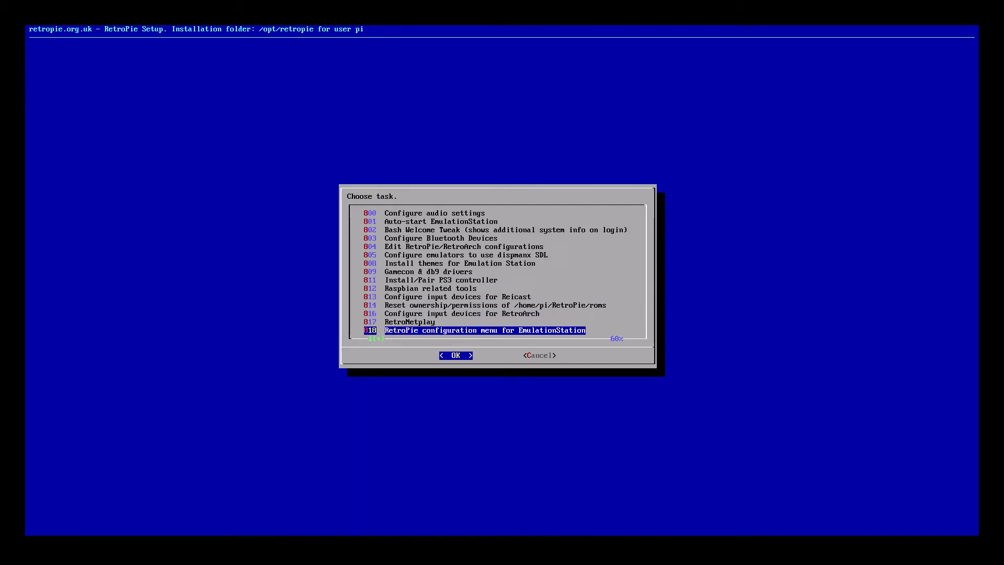
Run task 811, Install/Pair PS3 controller, using the standard Install/Pair PS3 controller option, and acknowledge the pairing instructions.
key(Up)
key(Up)
key(Up)
key(Up)
key(Up)
key(Up)
key(Up)
key(Up)
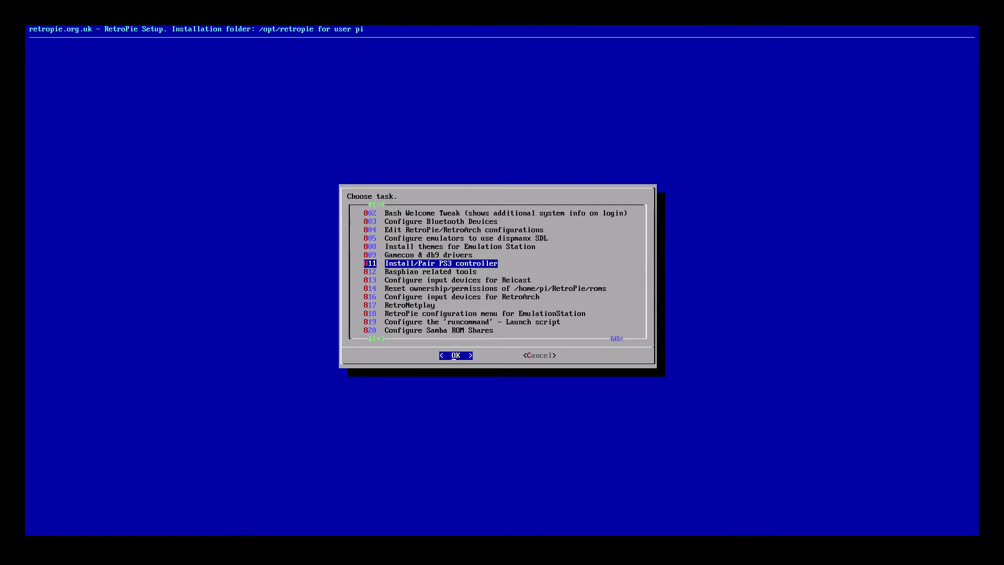
key(Return)
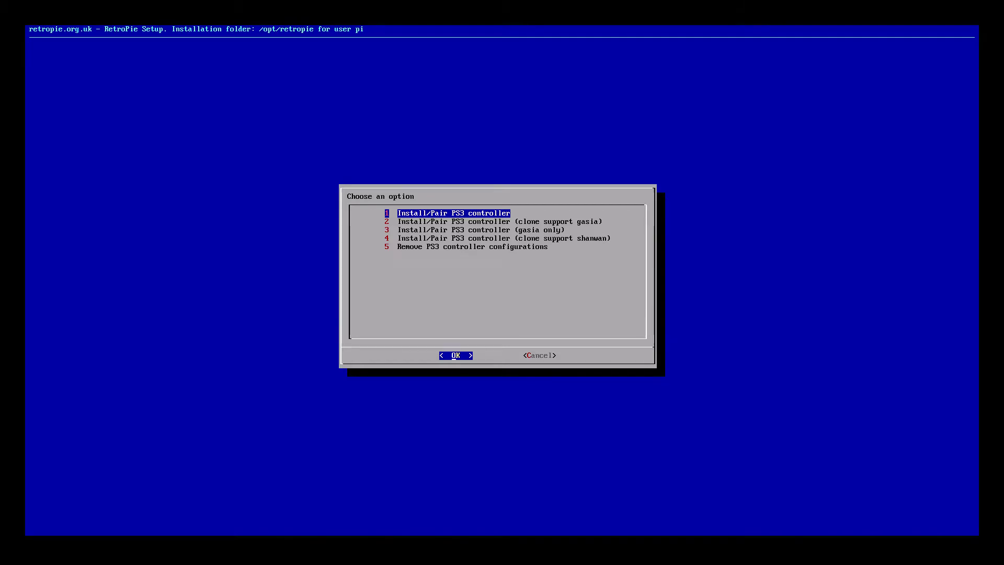
key(Return)
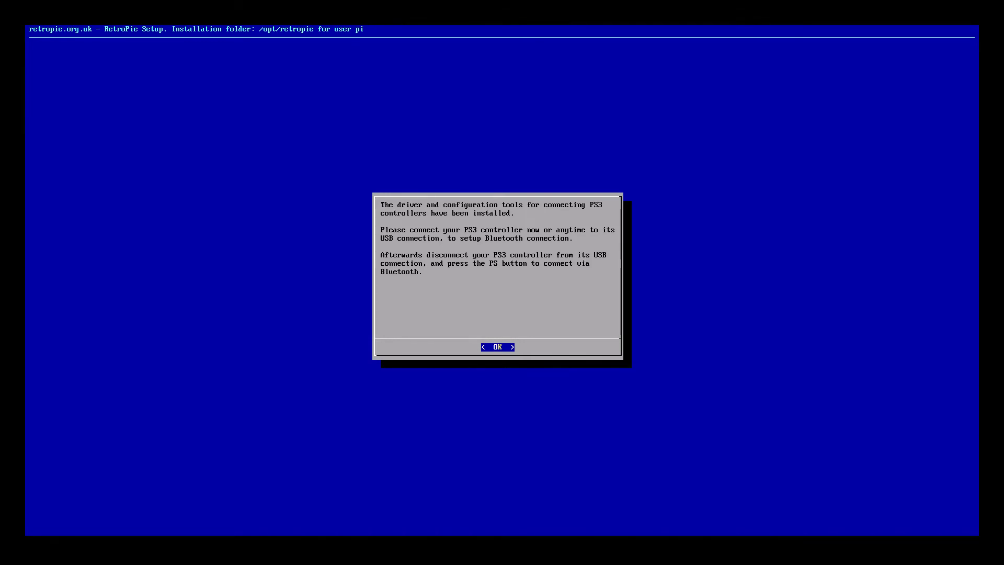
key(Return)
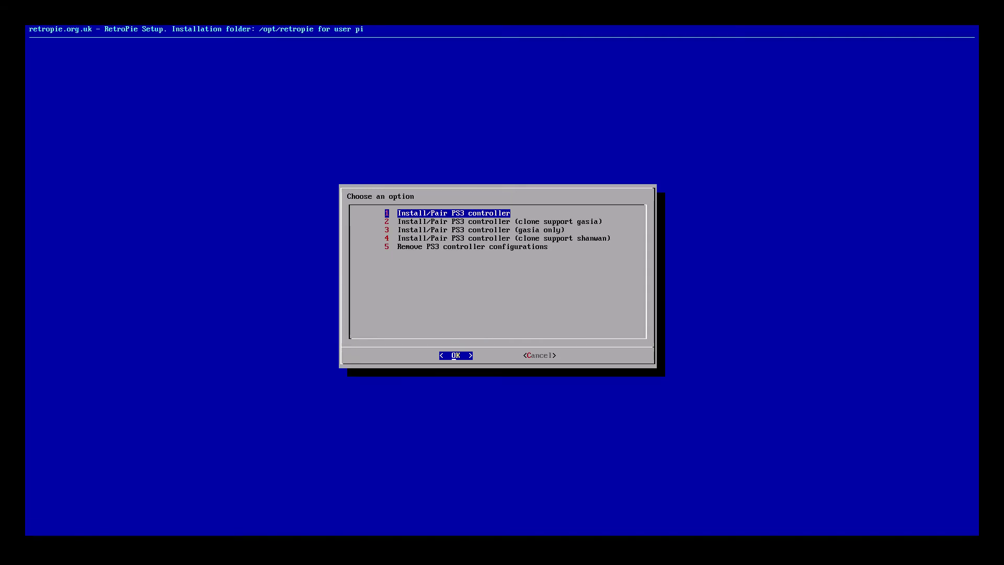
Cancel out of the PS3 controller options, the task list and the setup script to return to EmulationStation.
key(Right)
key(Return)
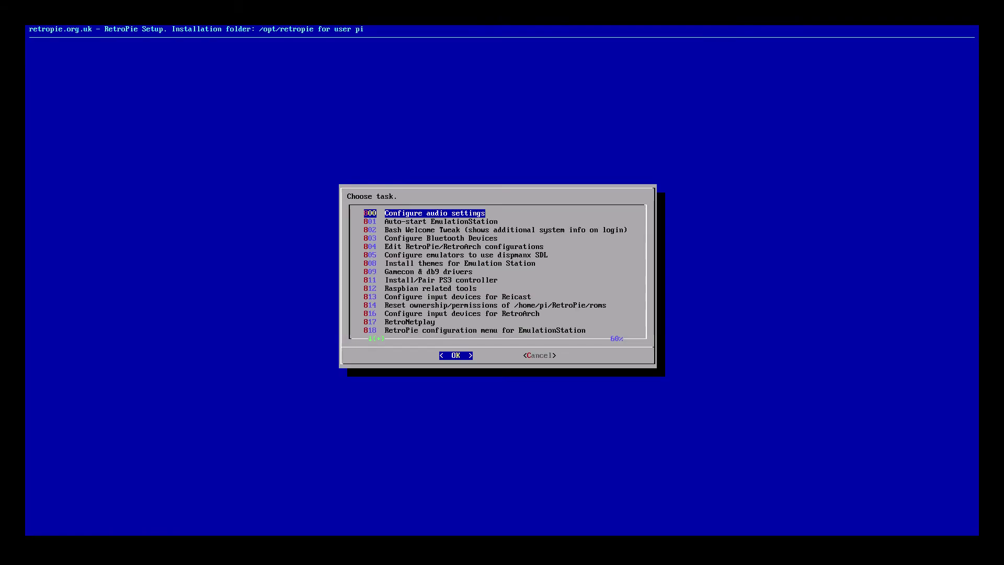
key(Right)
key(Return)
key(Right)
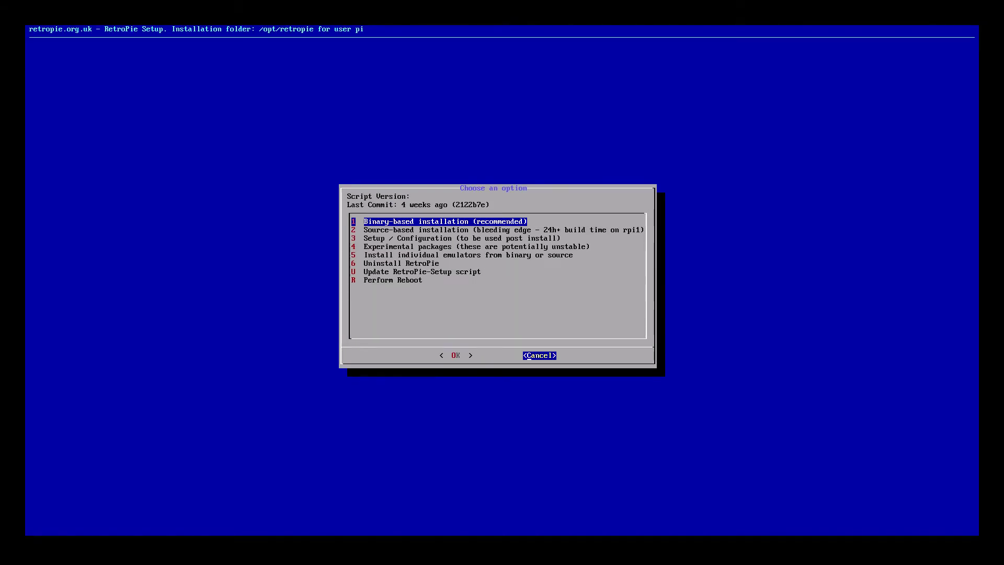
key(Return)
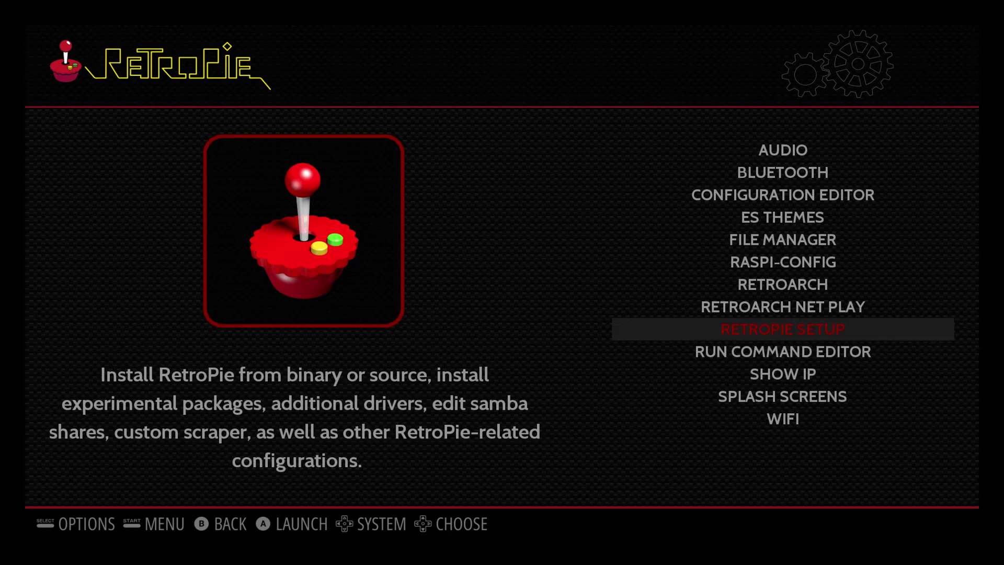
Open Configure Input from the EmulationStation main menu.
key(F1)
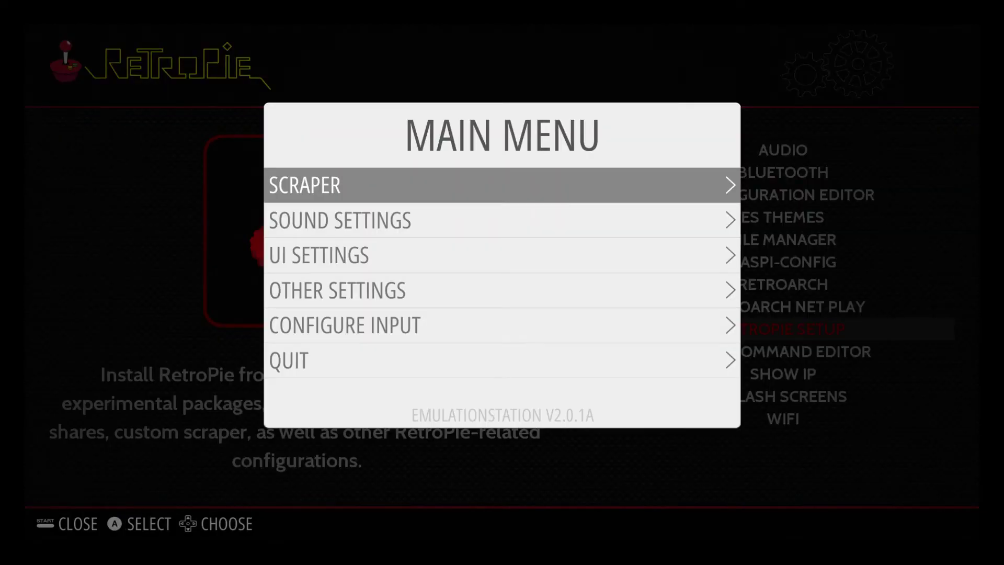
key(Down)
key(Down)
key(Down)
key(Down)
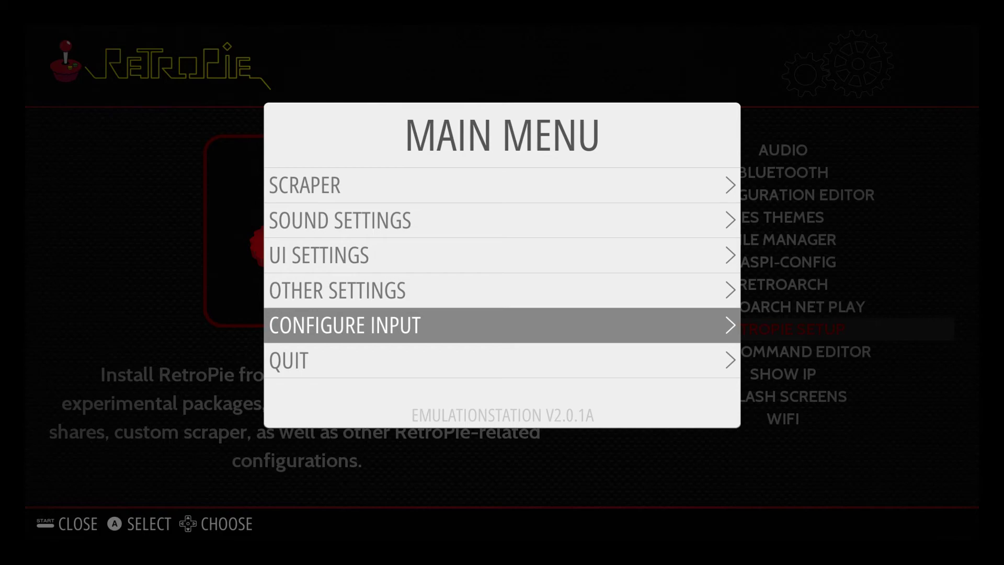
key(Return)
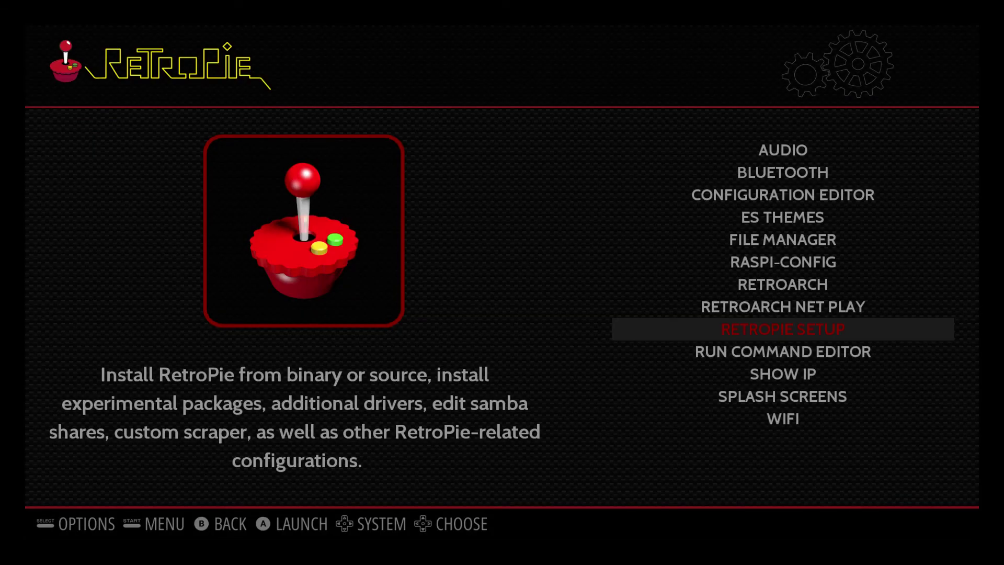
Go back to the system selection and browse the systems next to RetroPie, including Ports.
key(BackSpace)
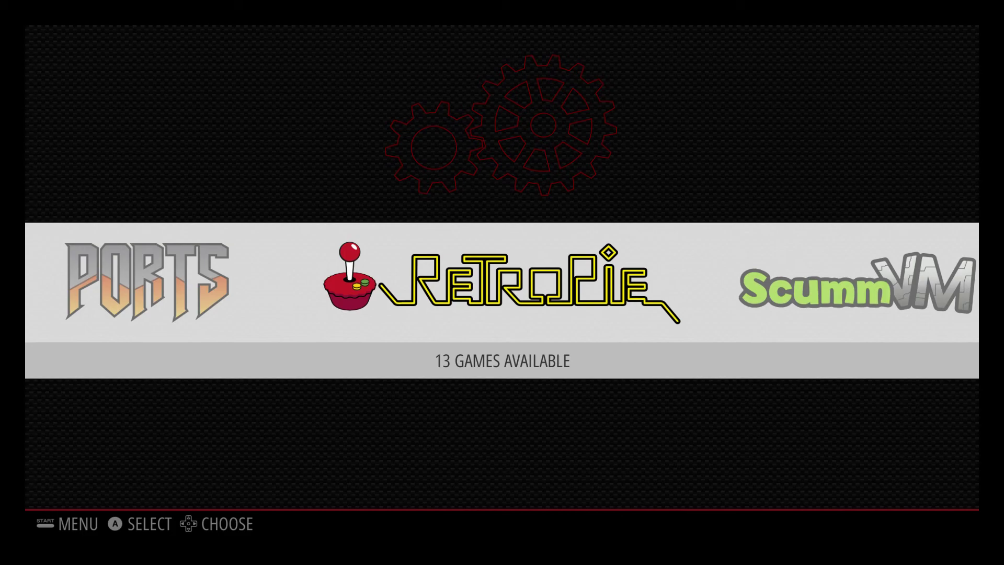
key(Right)
key(Left)
key(Left)
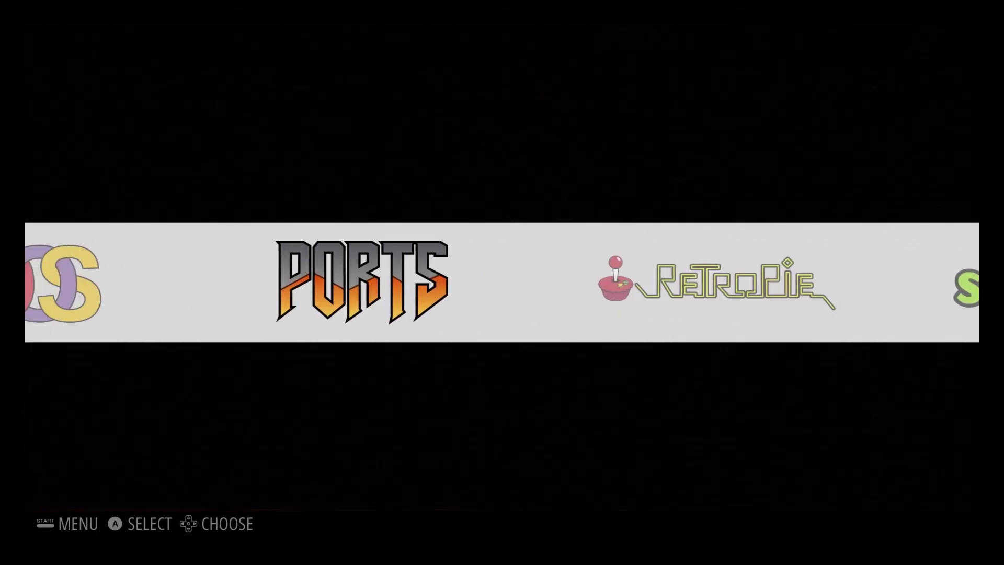